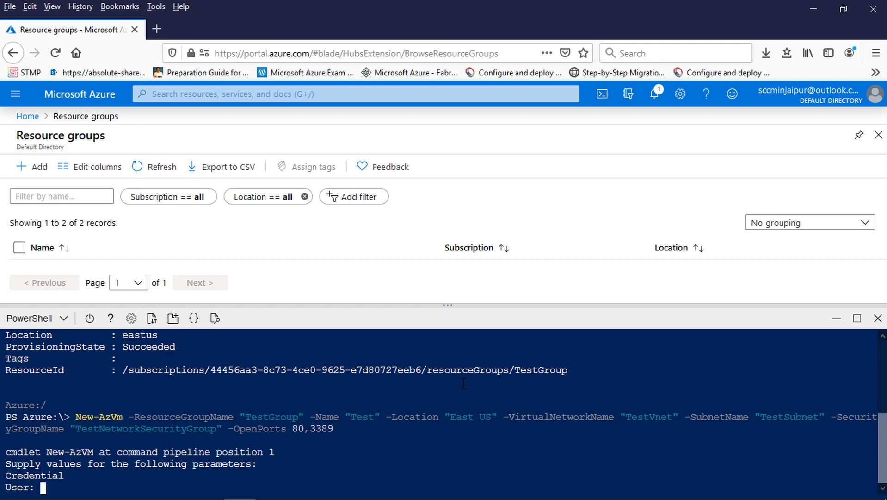
# Supply the administrator username and password that the New-AzVm command requires to create the Test virtual machine
pyautogui.write('Prads')
pyautogui.press('Return')
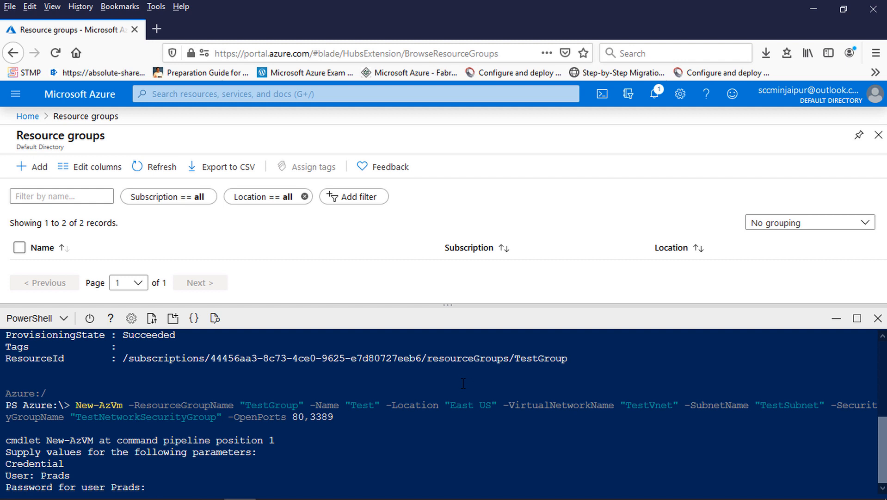
pyautogui.write('************')
pyautogui.press('Return')
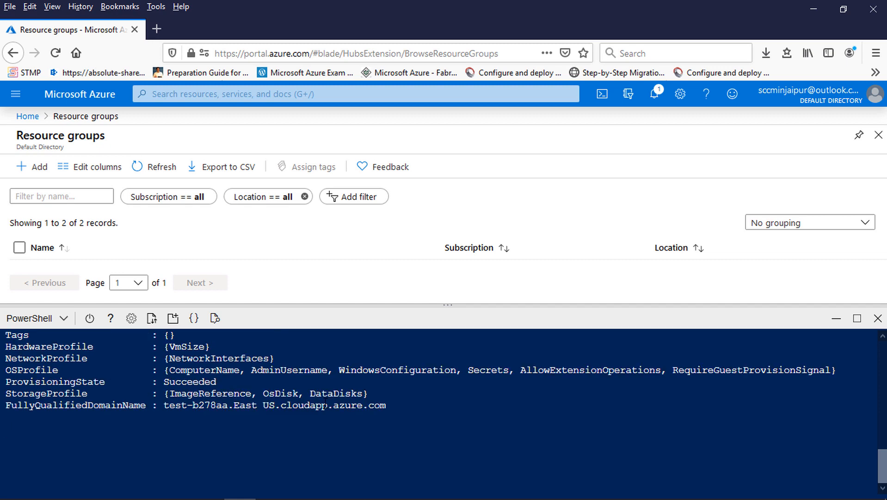
# Disable the public IP address in the IP configuration of the Test virtual machine's network interface and save the change
pyautogui.click(15, 93)
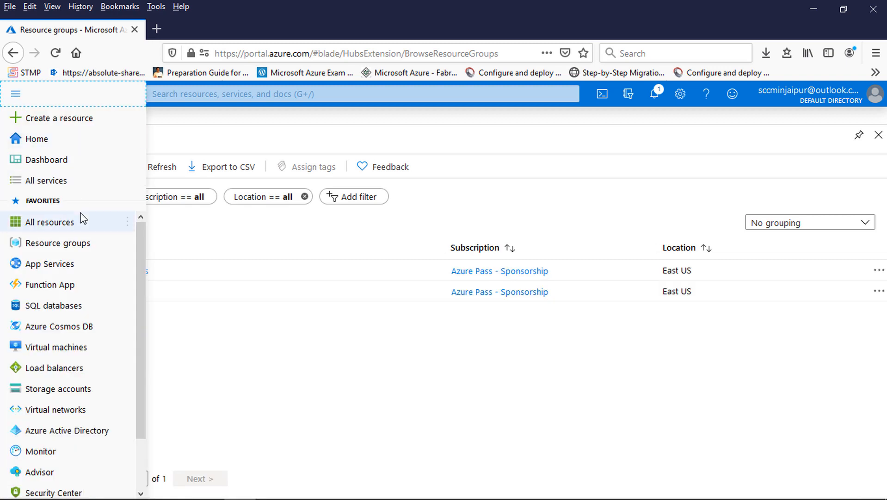
pyautogui.click(50, 222)
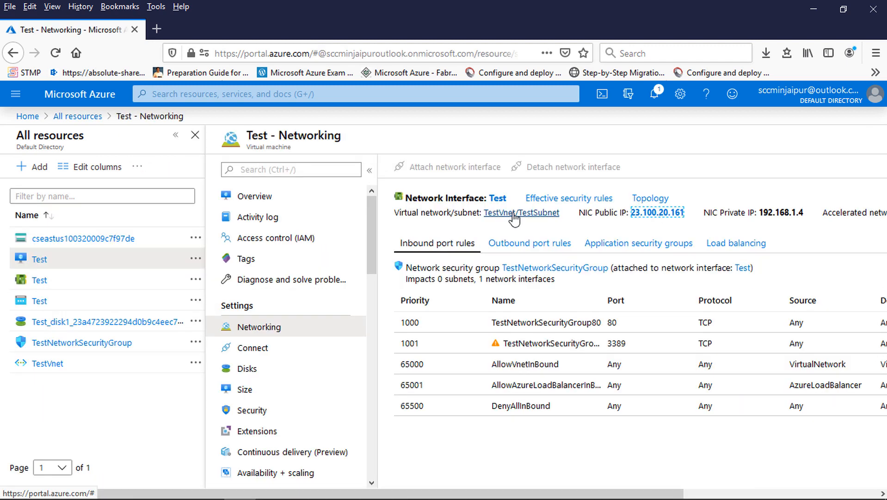
pyautogui.click(514, 214)
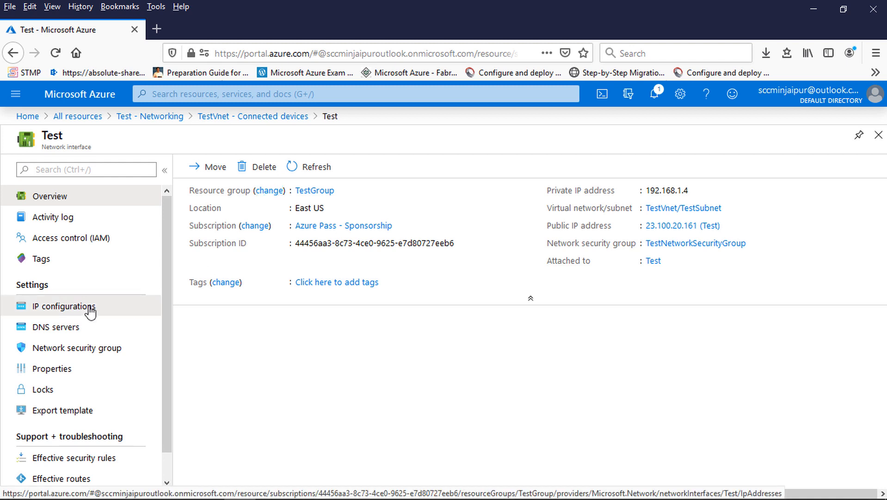
pyautogui.click(90, 313)
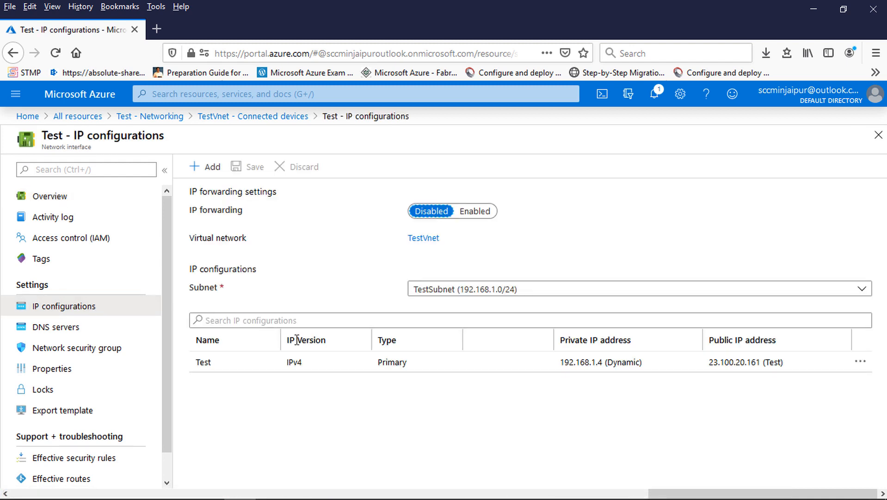
pyautogui.click(272, 366)
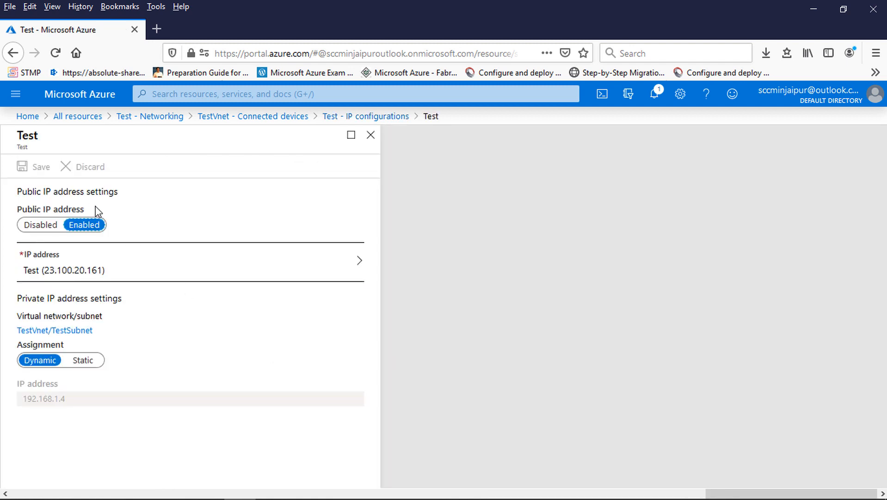
pyautogui.click(31, 226)
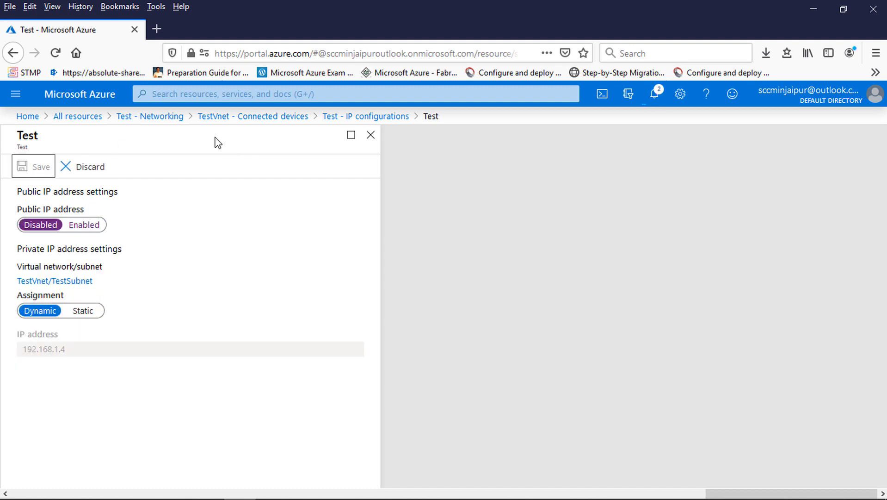
# Download the Test virtual machine's RDP file for its private IP address and try to connect with Remote Desktop Connection
pyautogui.click(96, 119)
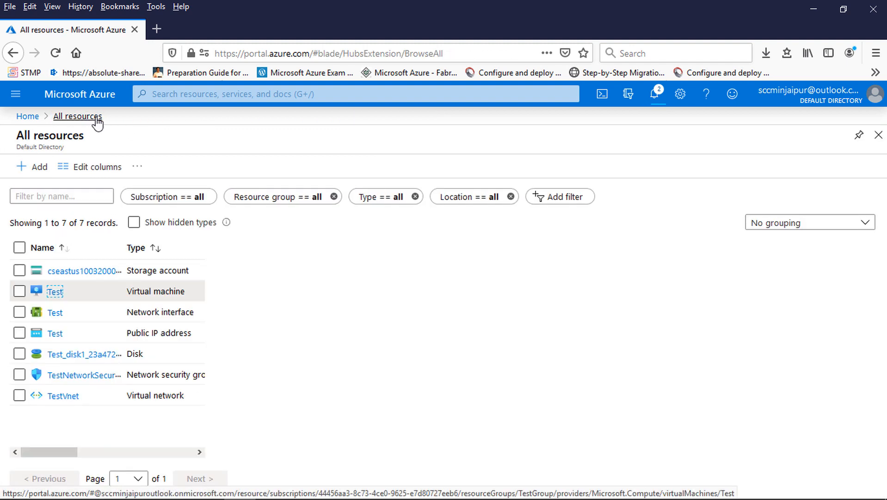
pyautogui.click(57, 294)
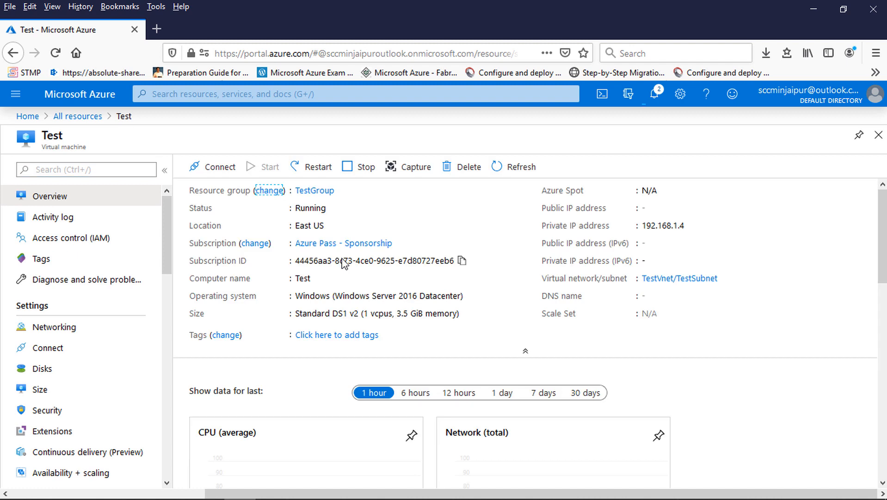
pyautogui.click(211, 177)
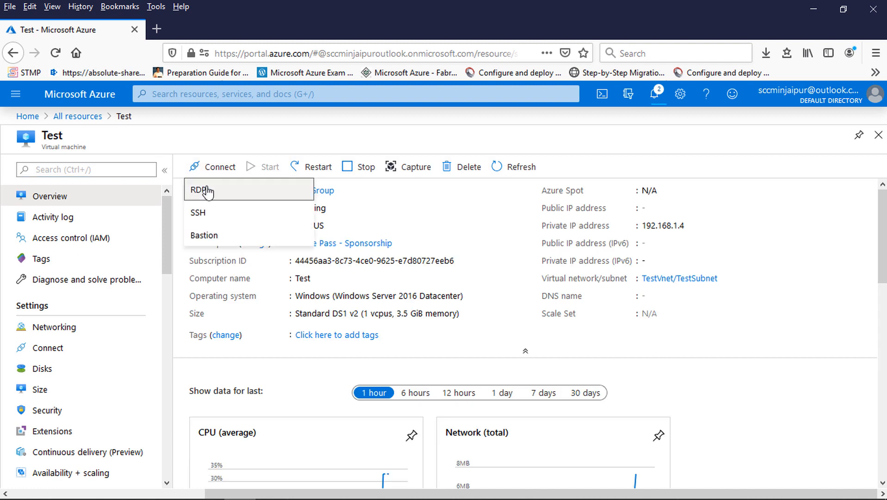
pyautogui.click(209, 191)
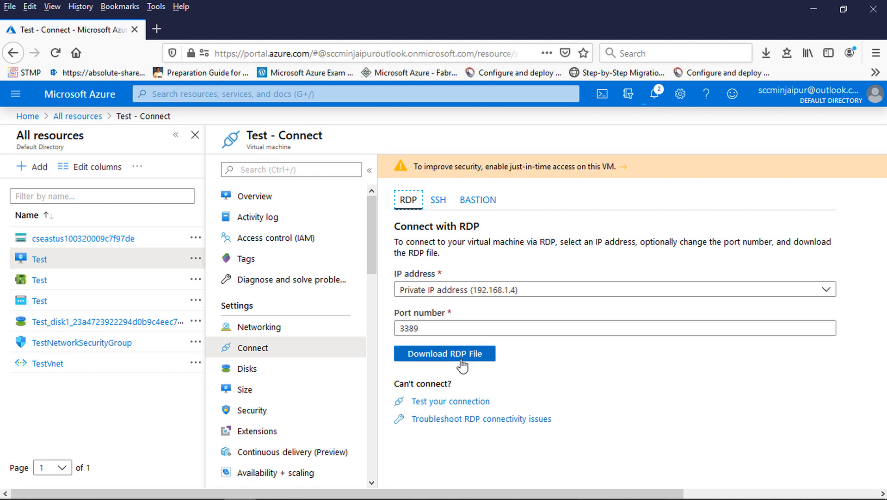
pyautogui.click(462, 364)
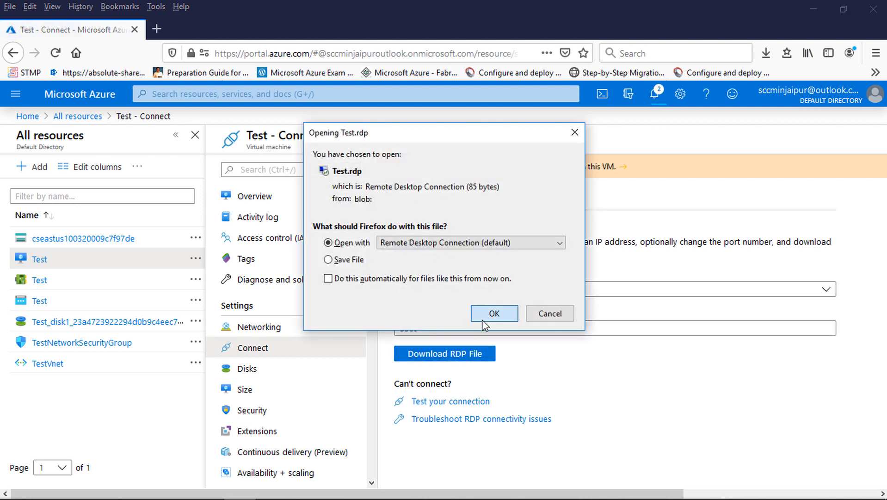
pyautogui.click(506, 314)
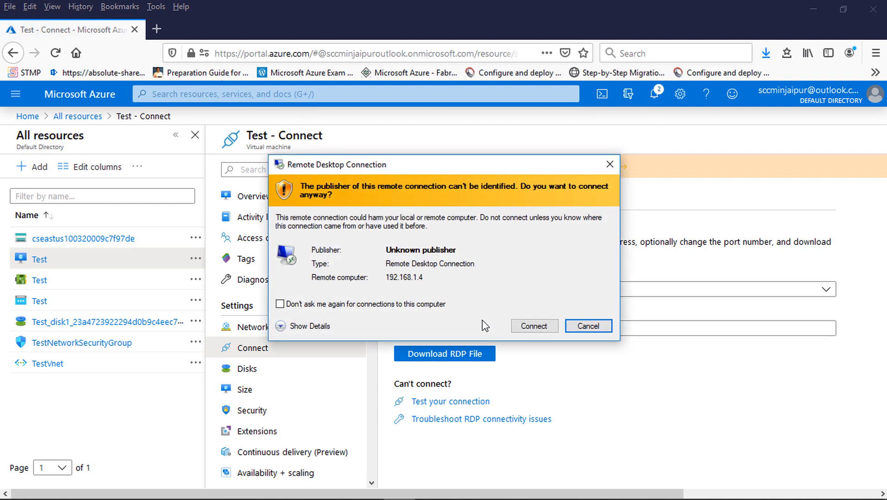
pyautogui.click(519, 325)
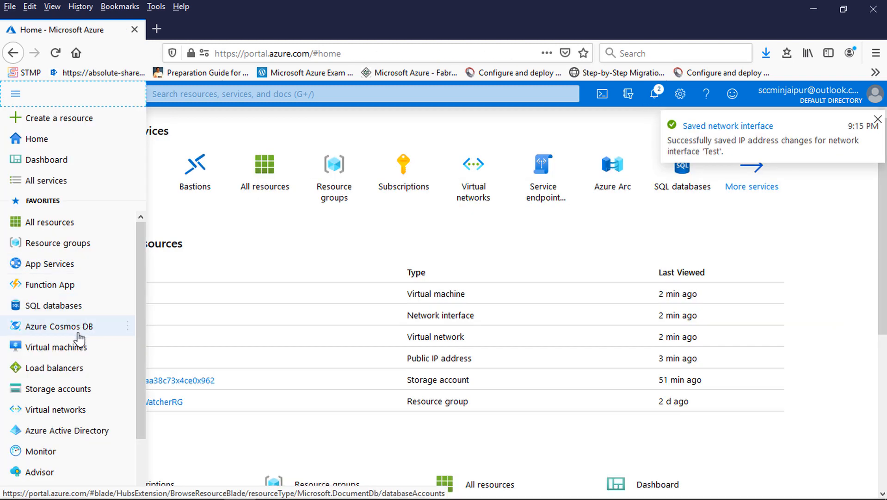
# Open the subnets of the TestVnet virtual network
pyautogui.click(79, 410)
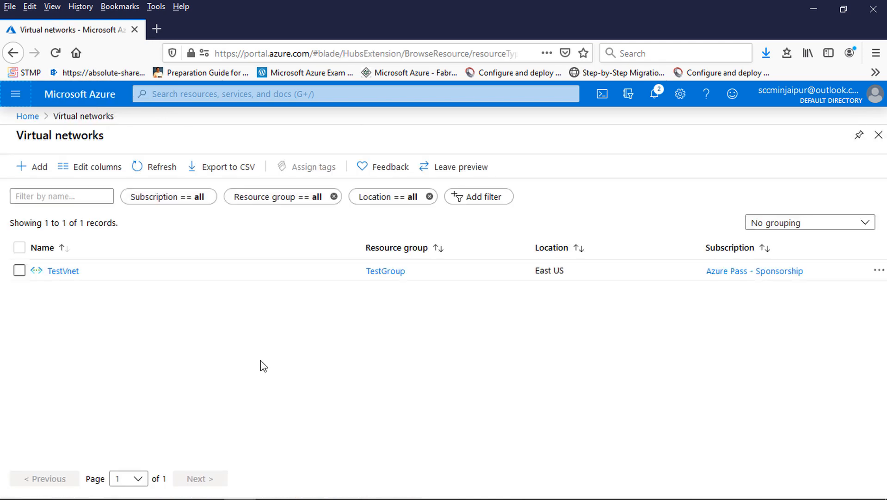
pyautogui.click(69, 272)
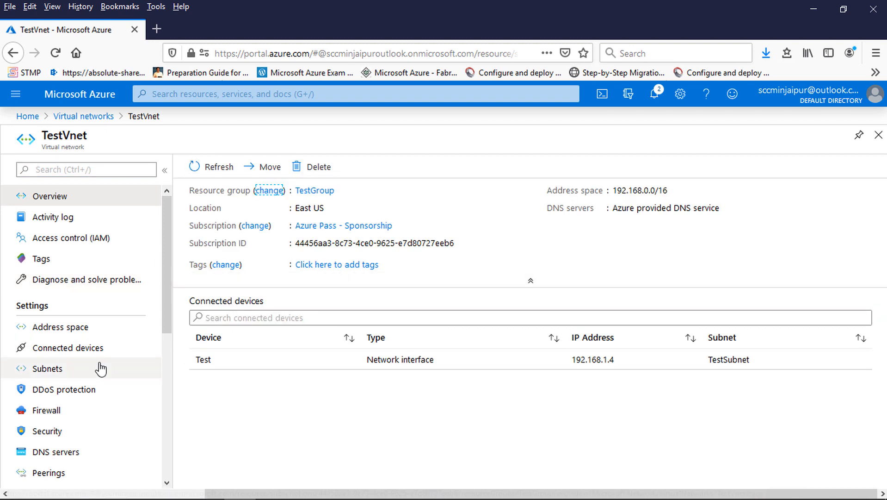
pyautogui.click(48, 369)
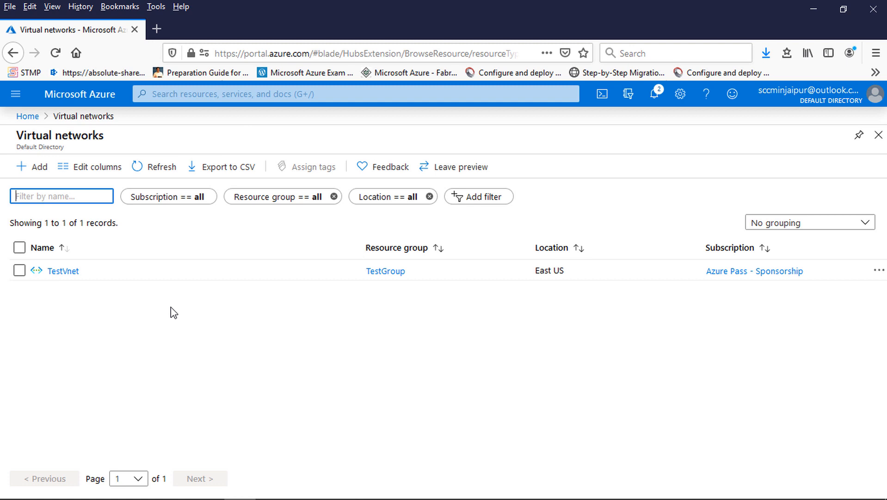
pyautogui.click(70, 272)
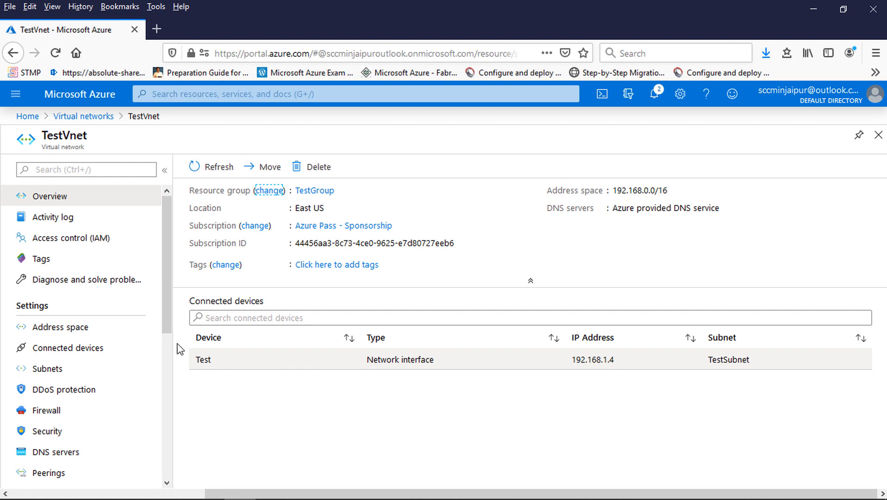
pyautogui.click(55, 369)
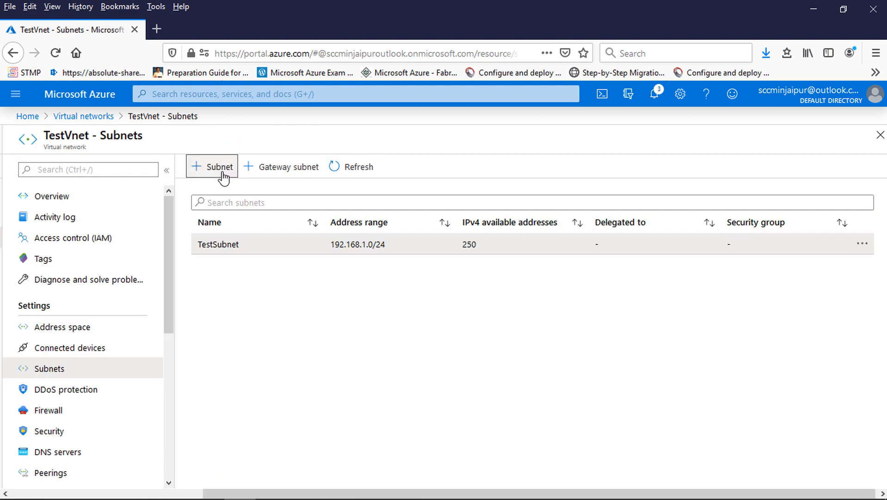
# Add a subnet named AzureBastionSubnet with the address range 192.168.2.0/24 to TestVnet
pyautogui.click(219, 169)
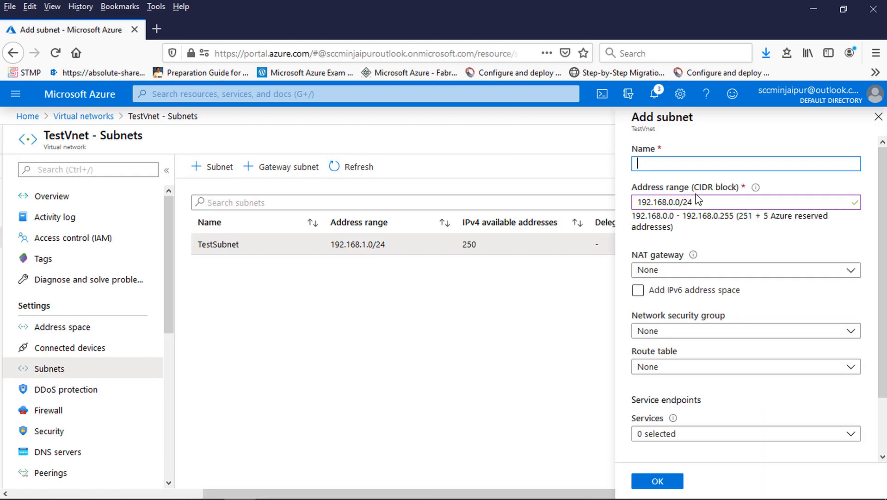
pyautogui.write('AzureBastionSubnet')
pyautogui.click(673, 202)
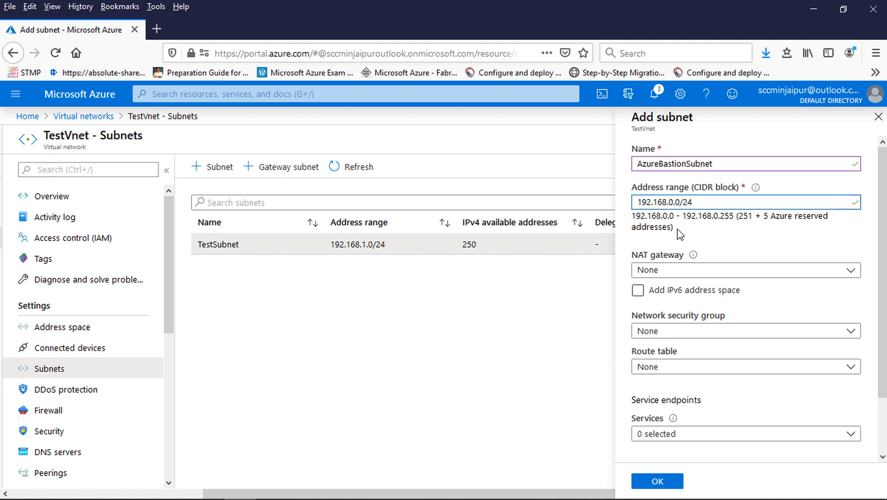
pyautogui.press('BackSpace')
pyautogui.write('2')
pyautogui.click(714, 241)
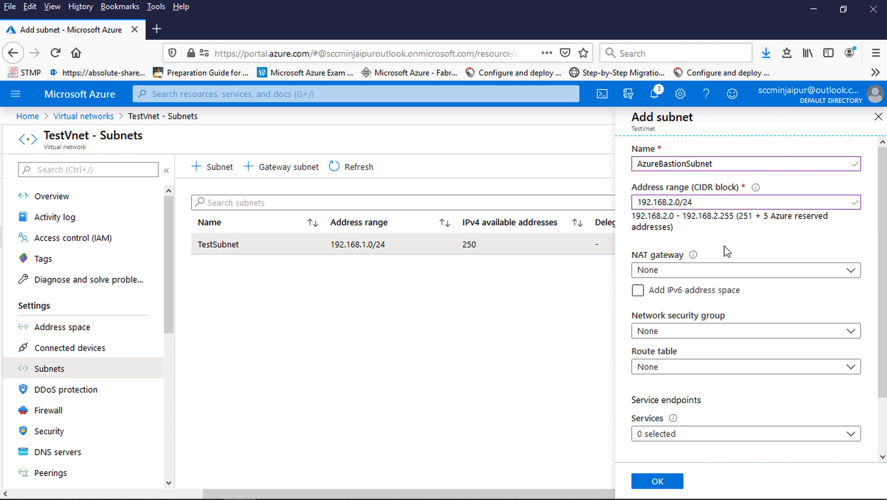
pyautogui.click(760, 288)
pyautogui.click(657, 480)
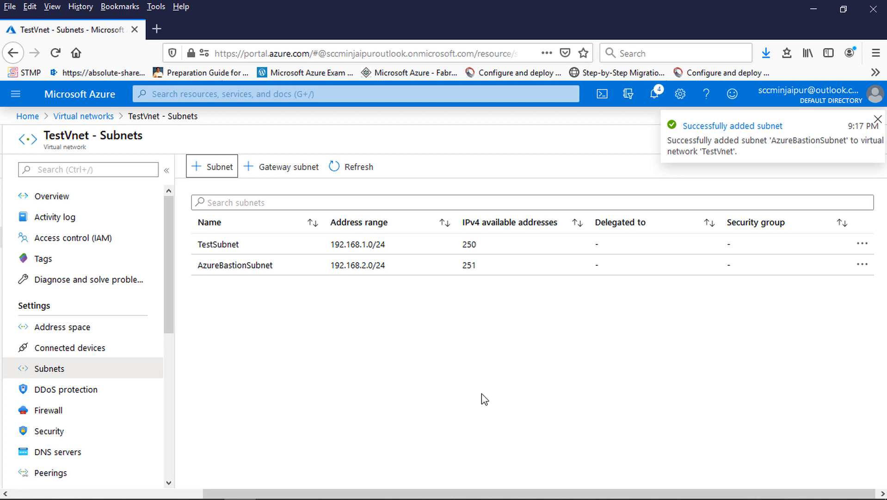
# Search the portal for Bastion and open the Bastions service
pyautogui.click(31, 116)
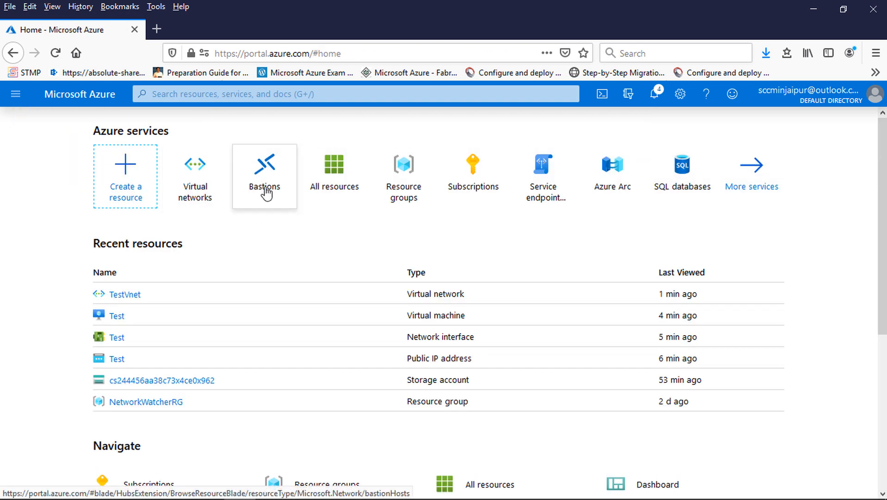
pyautogui.click(267, 193)
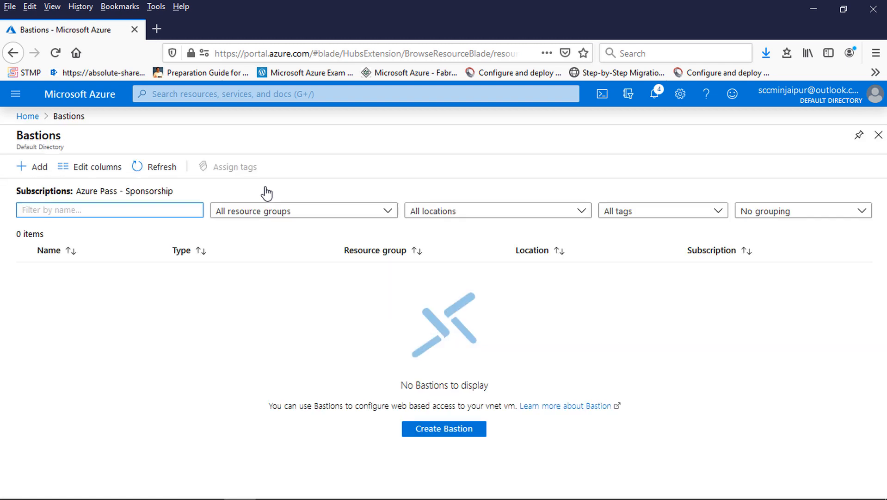
pyautogui.click(180, 96)
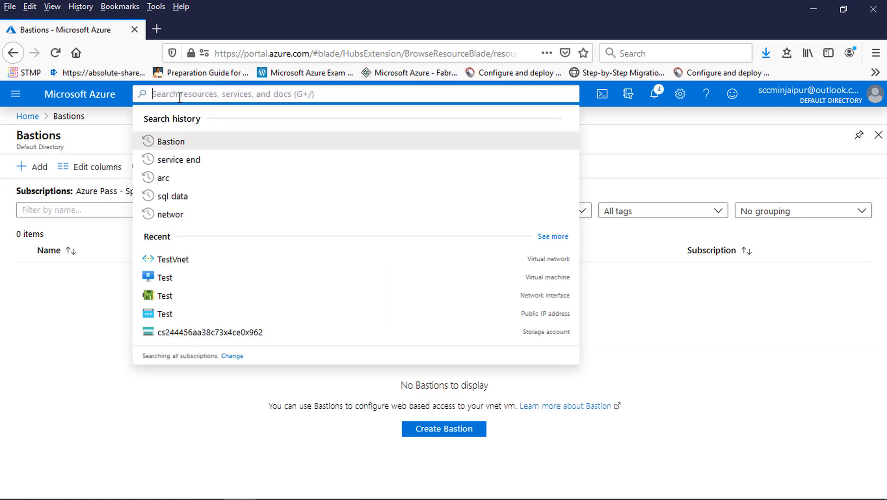
pyautogui.write('Bastion')
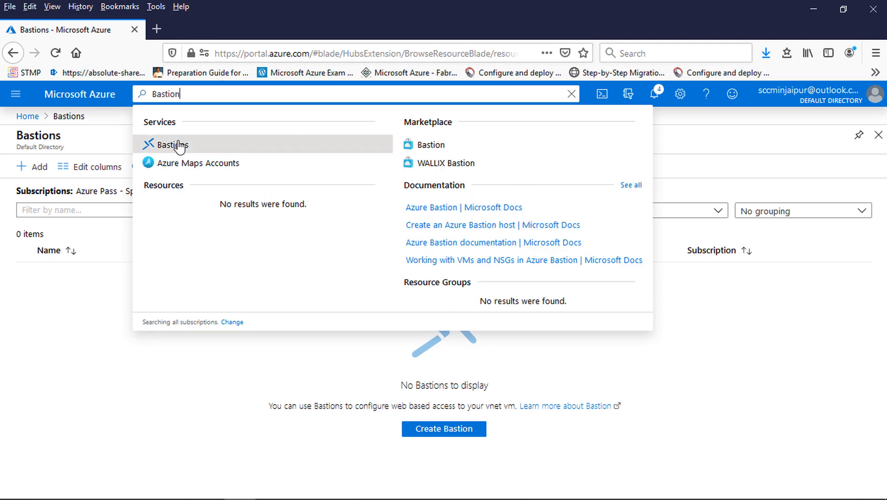
pyautogui.press('Return')
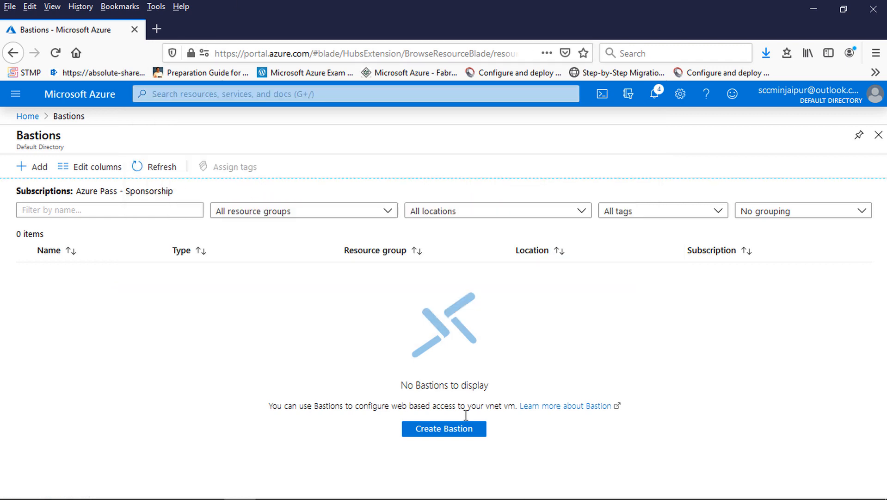
# Start a new Bastion in resource group TestGroup, name it Bastion, and assign it to the TestVnet virtual network
pyautogui.click(442, 429)
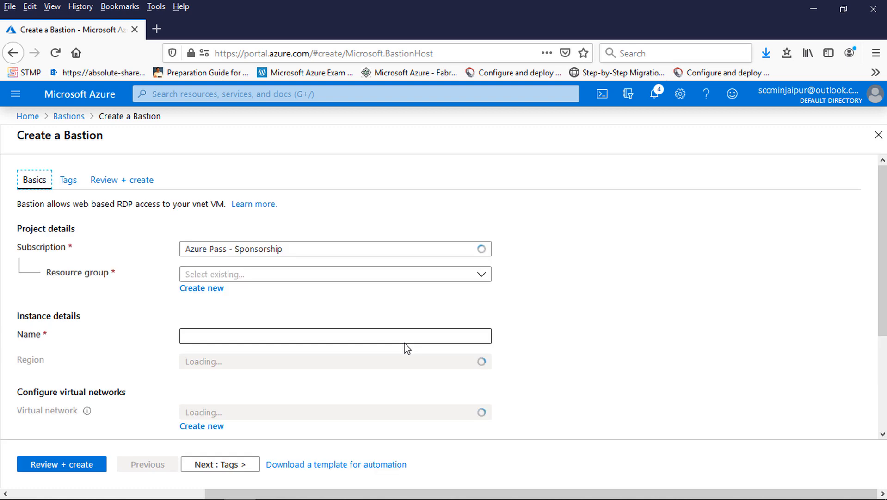
pyautogui.click(480, 280)
pyautogui.click(218, 343)
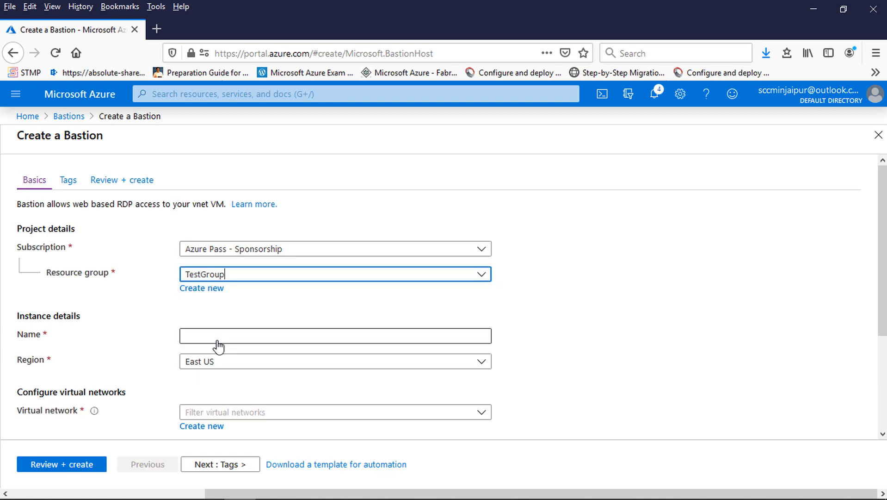
pyautogui.click(280, 329)
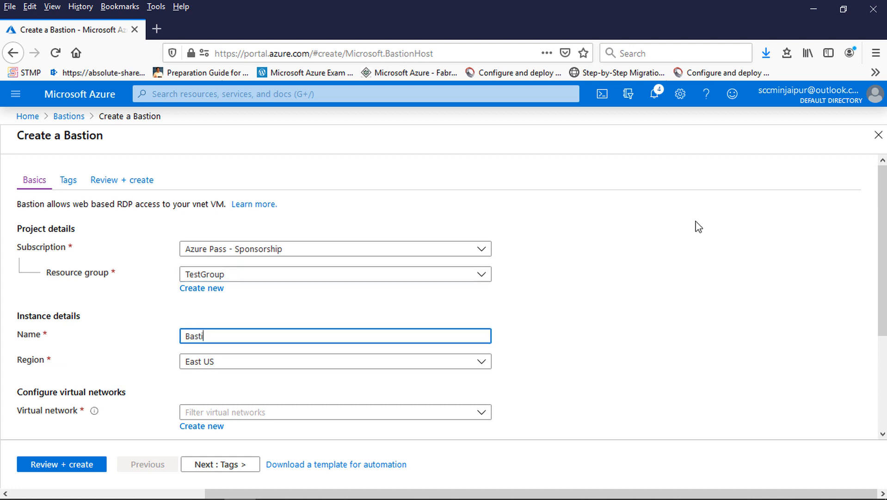
pyautogui.write('Bastion')
pyautogui.click(479, 416)
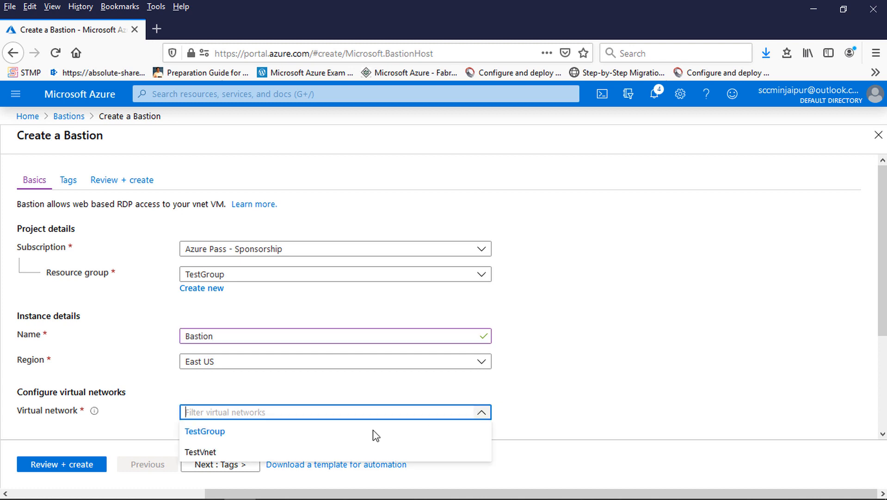
pyautogui.click(234, 453)
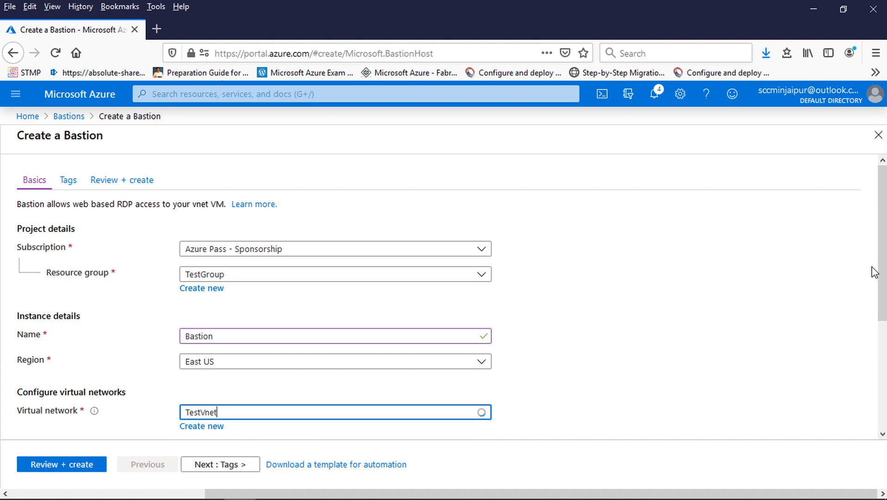
pyautogui.moveTo(882, 273); pyautogui.dragTo(876, 377)
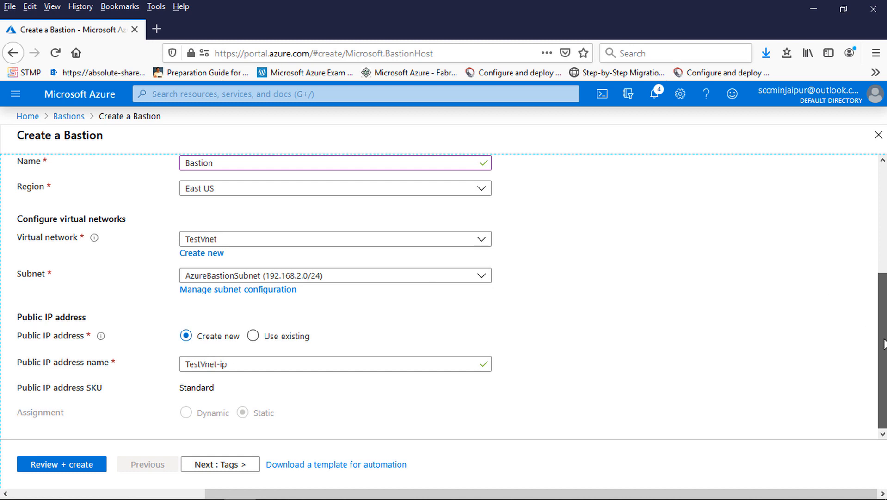
# Review the Bastion configuration with the new public IP address TestVnet-ip and create the host
pyautogui.click(56, 468)
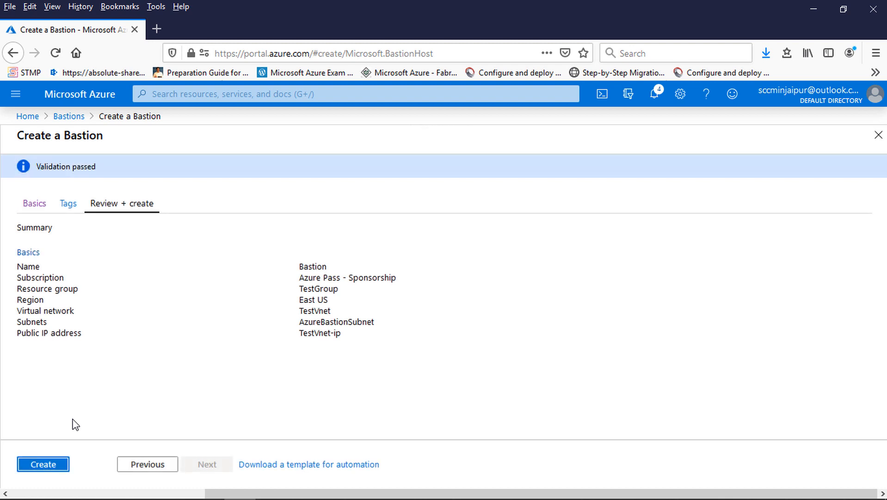
pyautogui.click(41, 464)
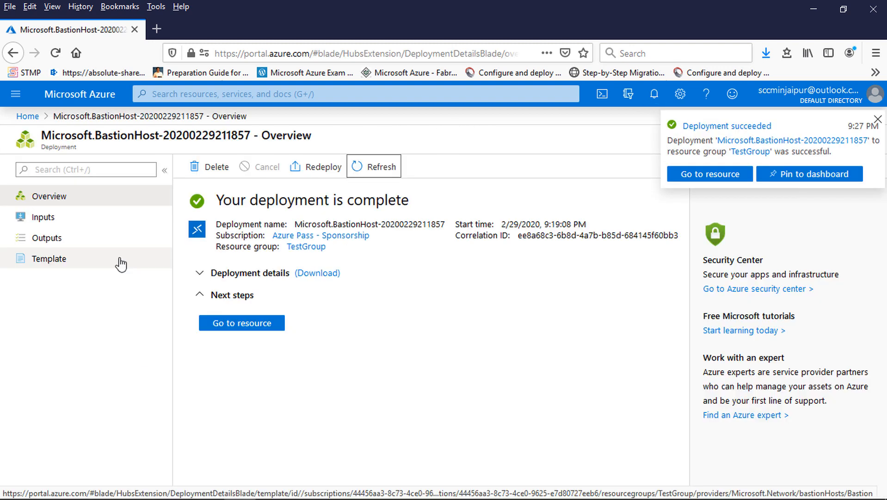
# Return to the portal home and open the overview of the deployed Bastion resource from the Bastions service
pyautogui.click(28, 117)
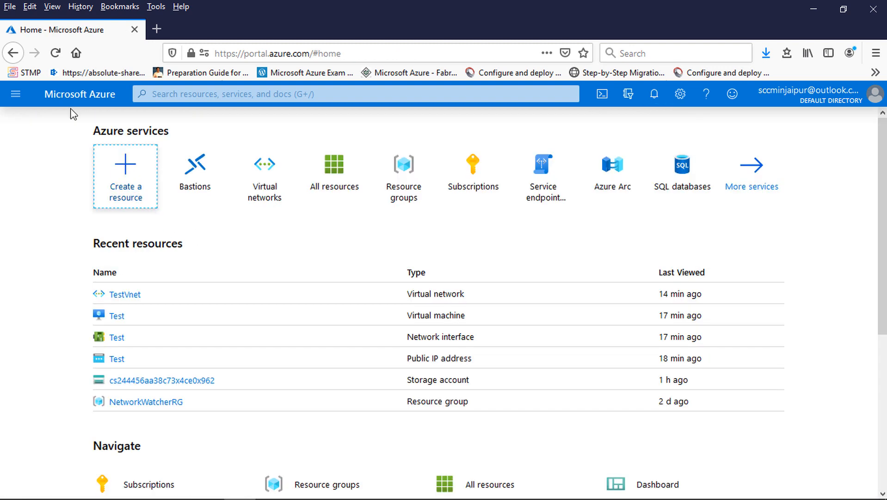
pyautogui.click(198, 193)
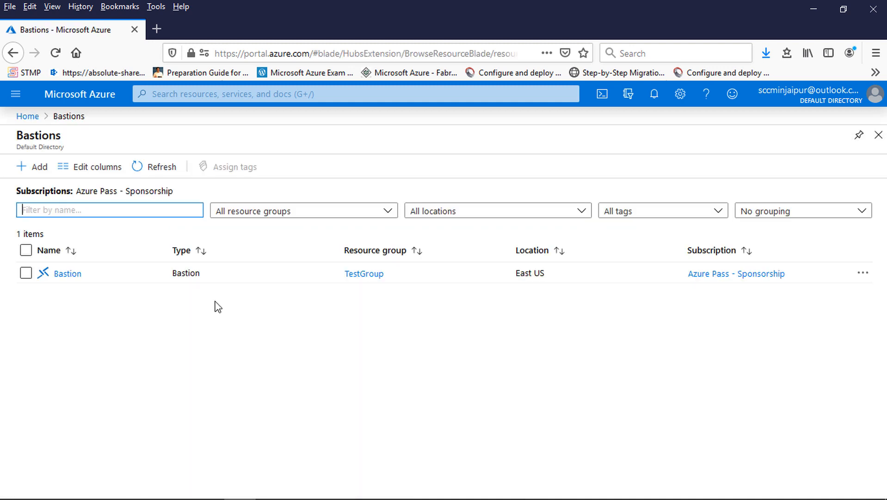
pyautogui.click(74, 278)
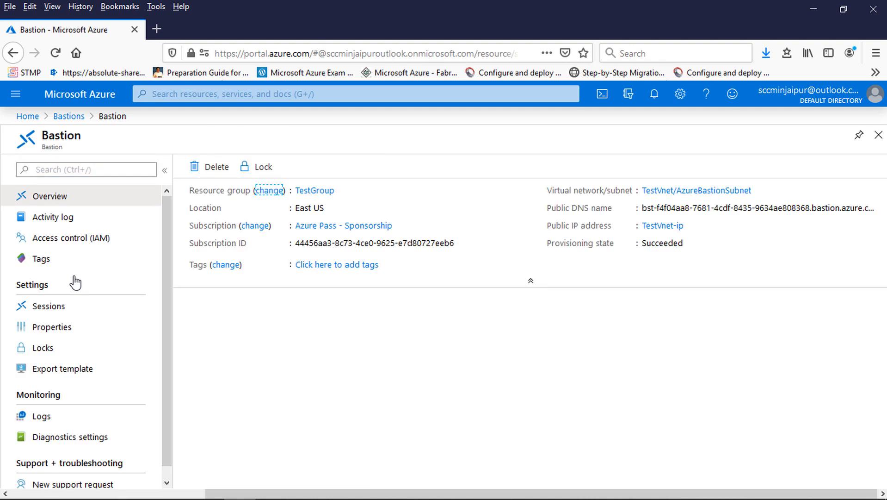
# Open the Test virtual machine from the recent resources and choose Bastion as its connection method
pyautogui.click(27, 116)
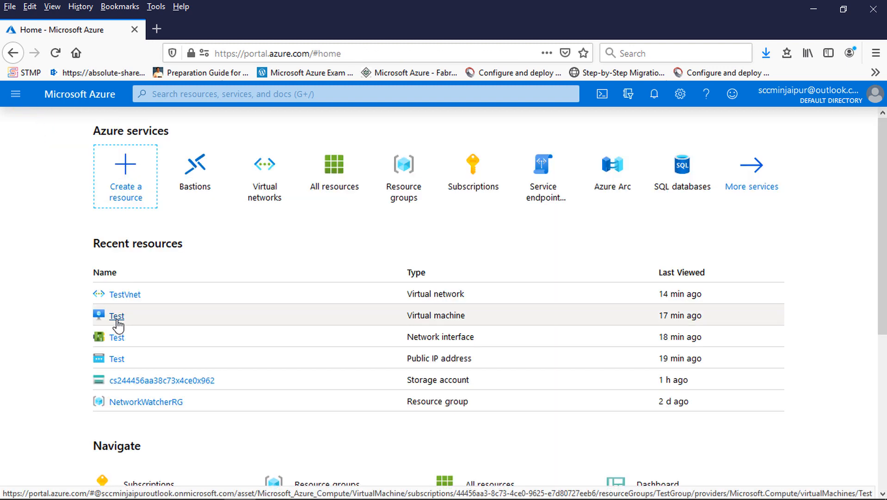
pyautogui.click(116, 316)
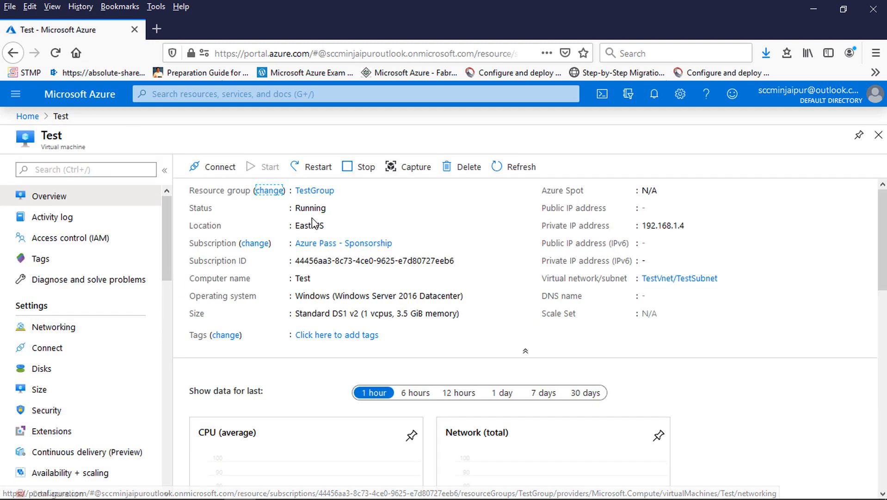
pyautogui.click(221, 174)
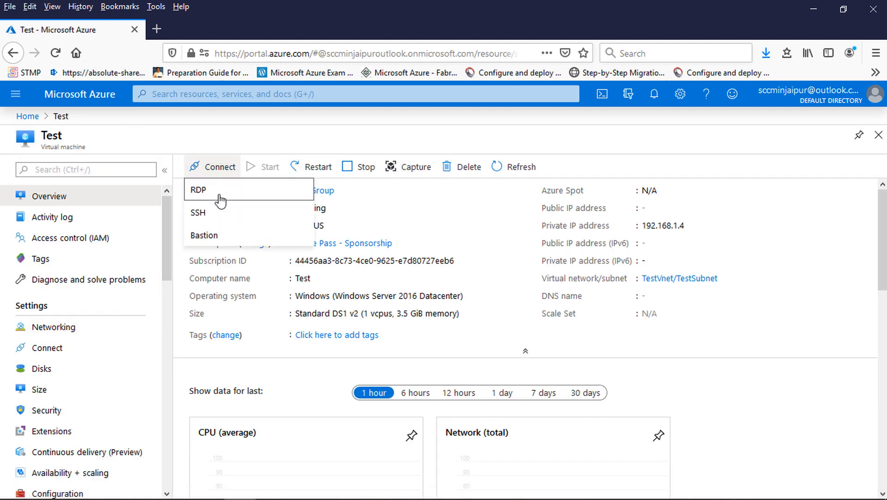
pyautogui.click(206, 237)
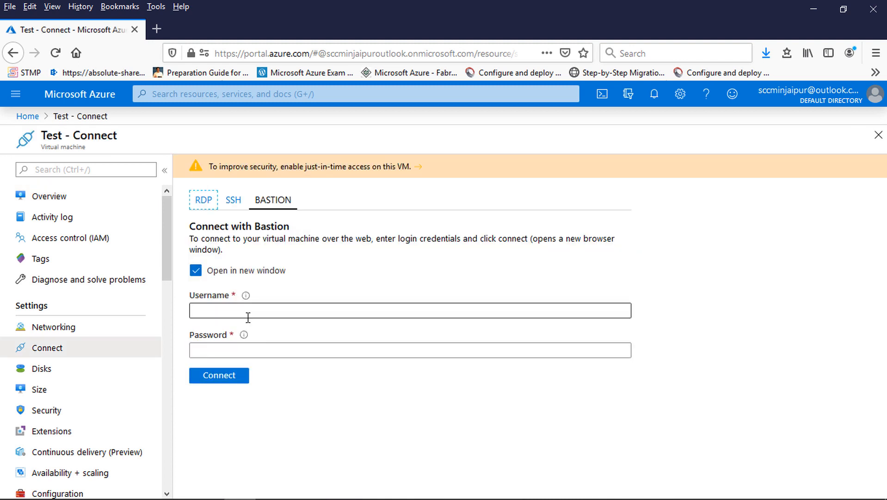
# Enter the virtual machine's username and password and connect to it through Bastion in a new window
pyautogui.click(248, 317)
pyautogui.write('Prads')
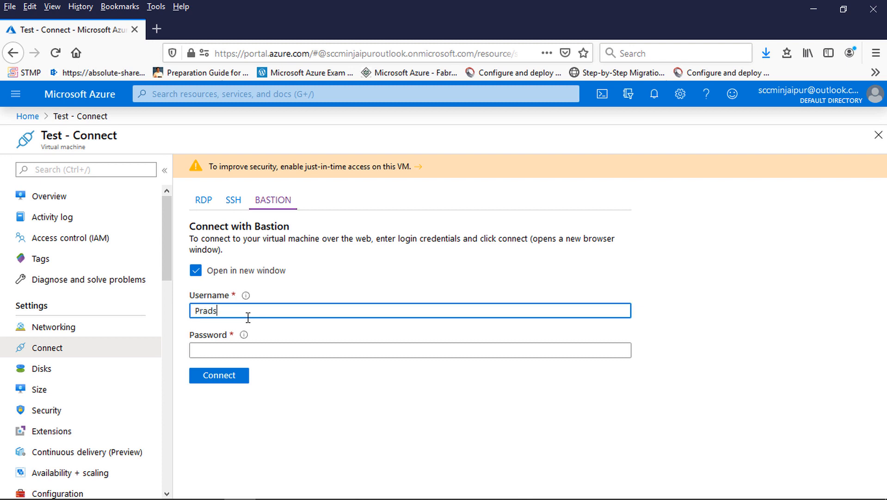
pyautogui.click(230, 350)
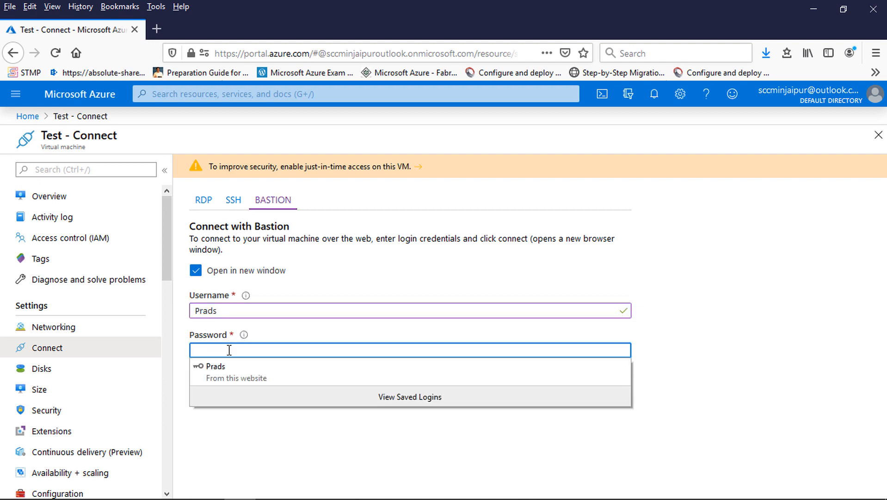
pyautogui.write('•••••')
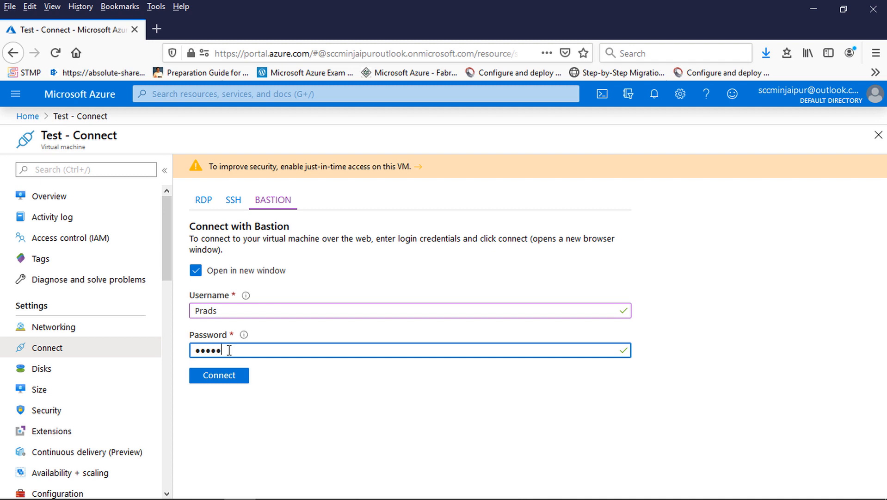
pyautogui.write('•••••••')
pyautogui.click(228, 378)
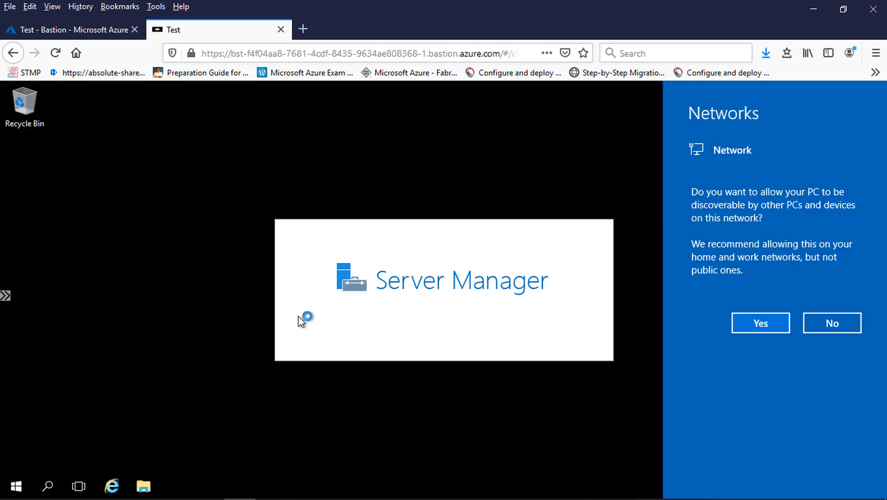
# Decline network discovery in the remote session, and minimize Server Manager to check the server's desktop and Start menu
pyautogui.click(842, 326)
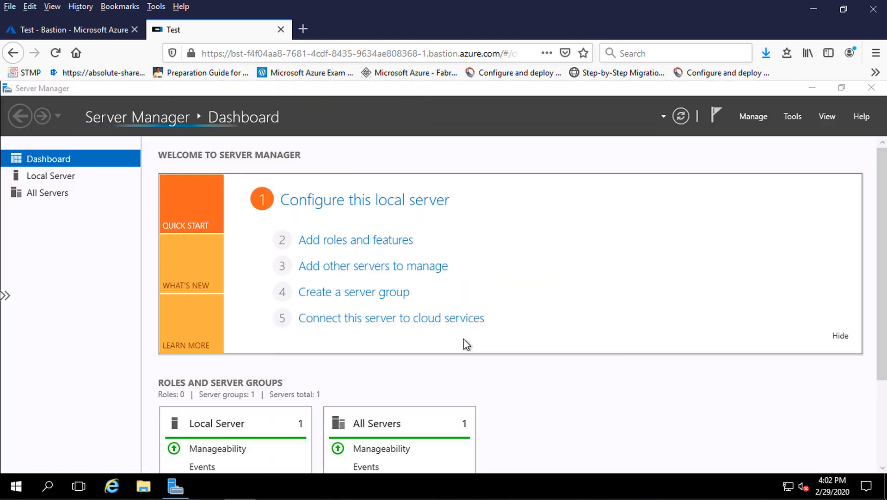
pyautogui.click(811, 88)
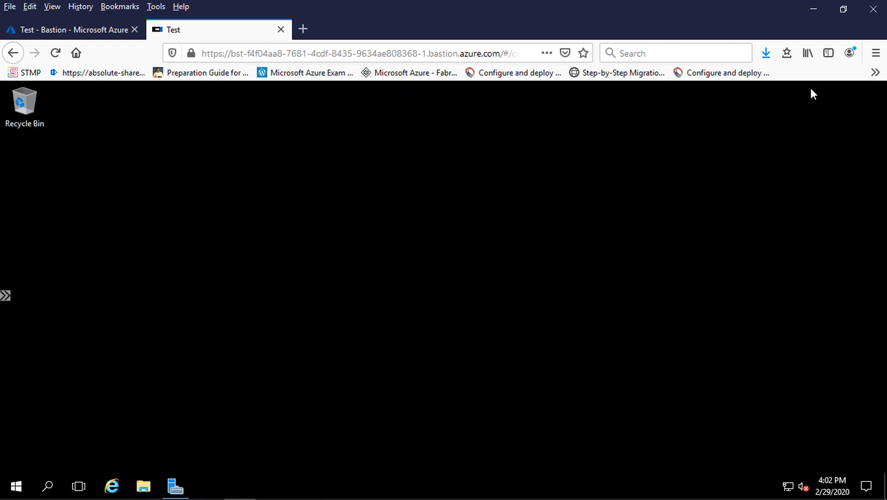
pyautogui.click(20, 486)
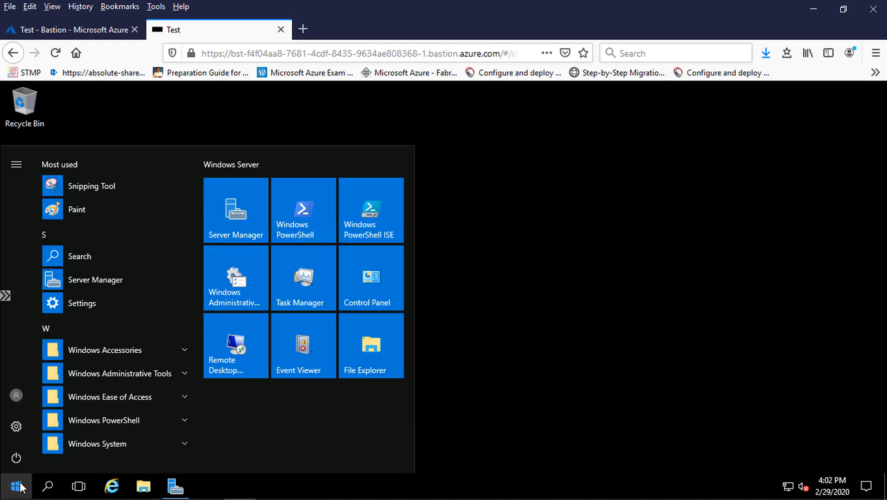
pyautogui.click(502, 346)
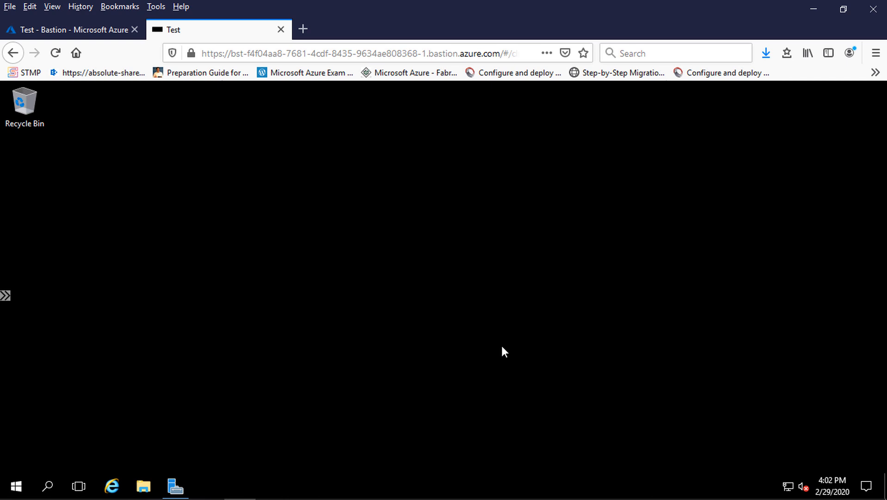
# Switch back to the Azure portal and open the Test virtual machine's overview to check its IP addresses
pyautogui.click(71, 33)
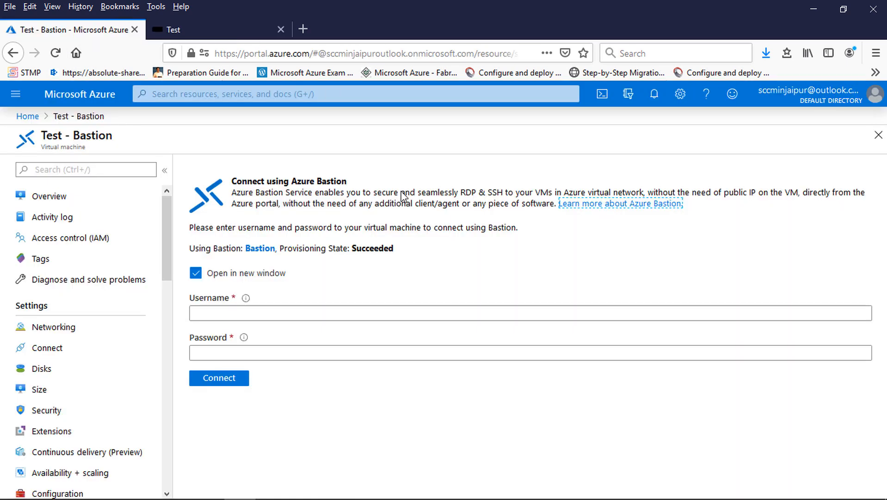
pyautogui.click(57, 196)
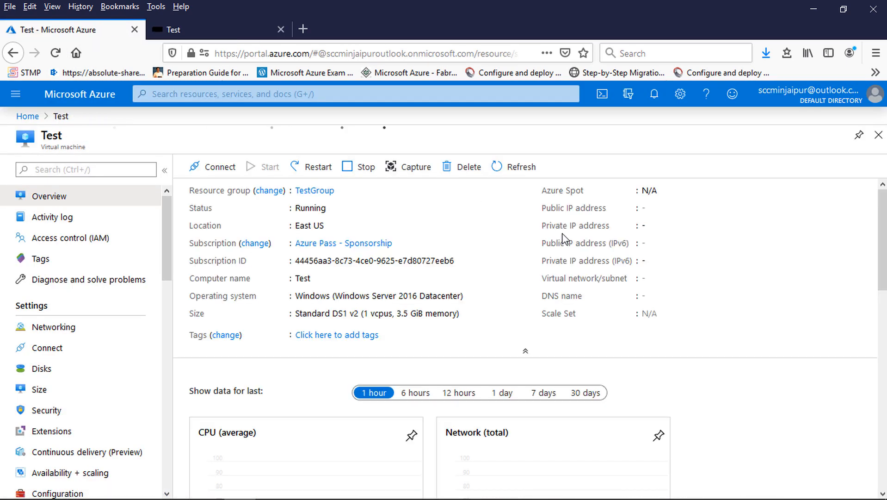